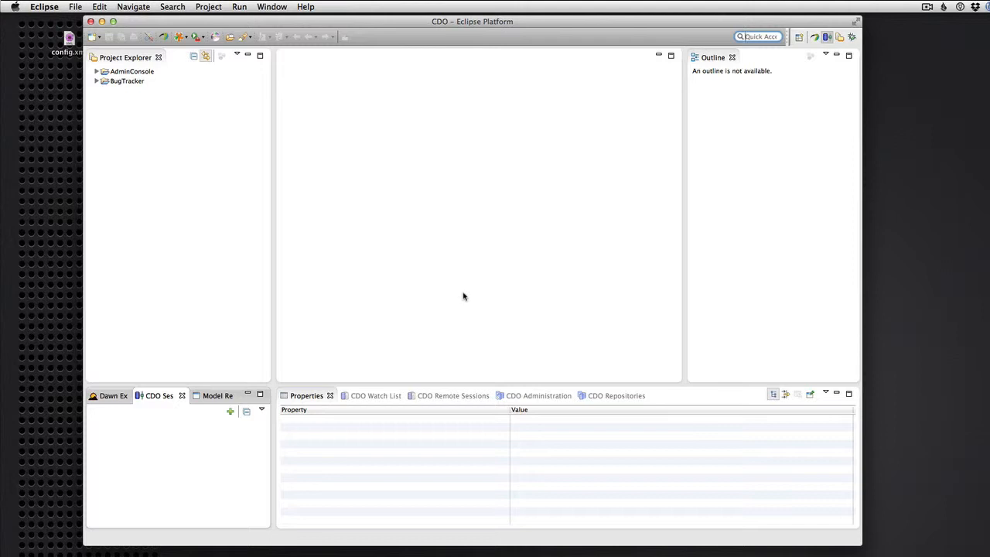
- Open a CDO session to repo1 on tcp://localhost and log in with the administrator password
click(229, 414)
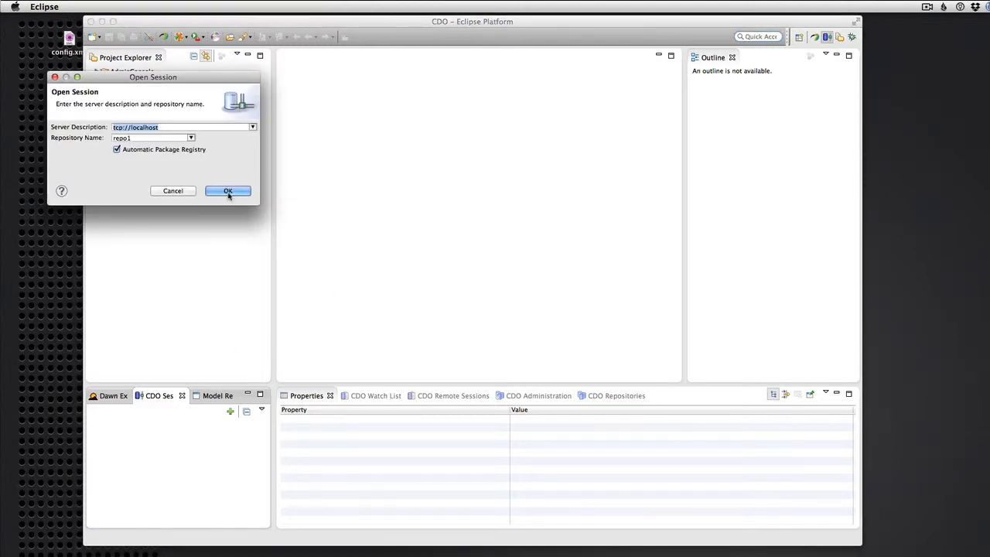
click(228, 191)
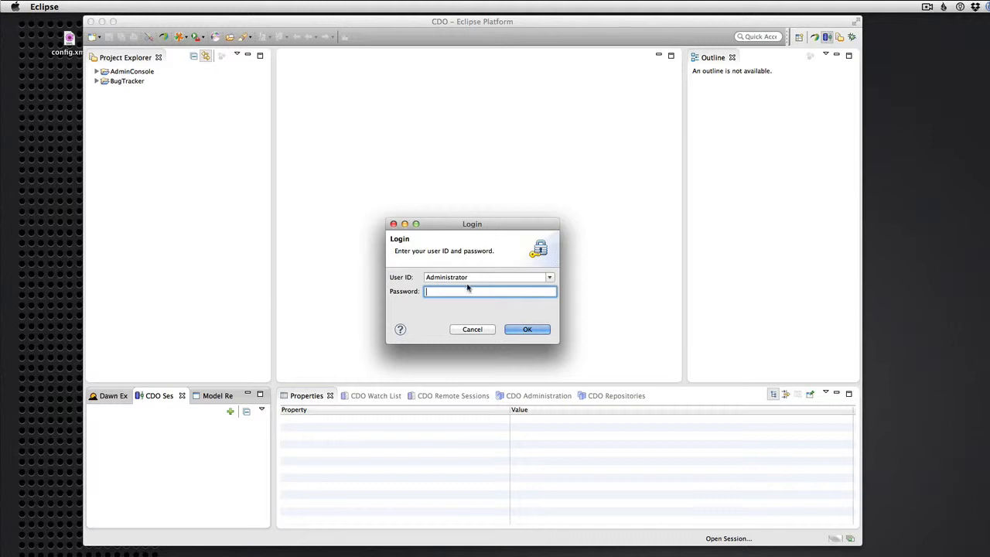
text(0000)
key(Return)
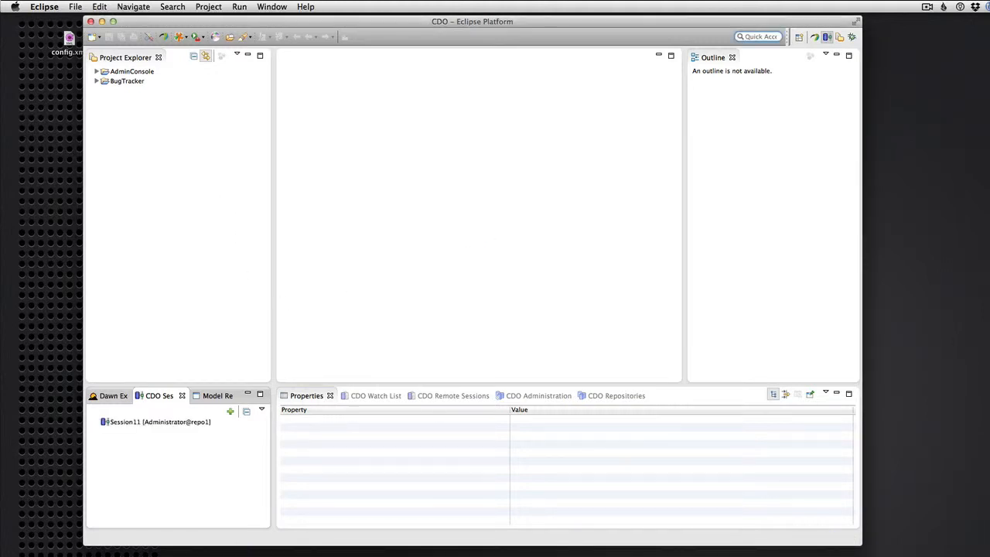
- Open Manage Security for the repo1 session and inspect the Administration role's permissions
click(121, 424)
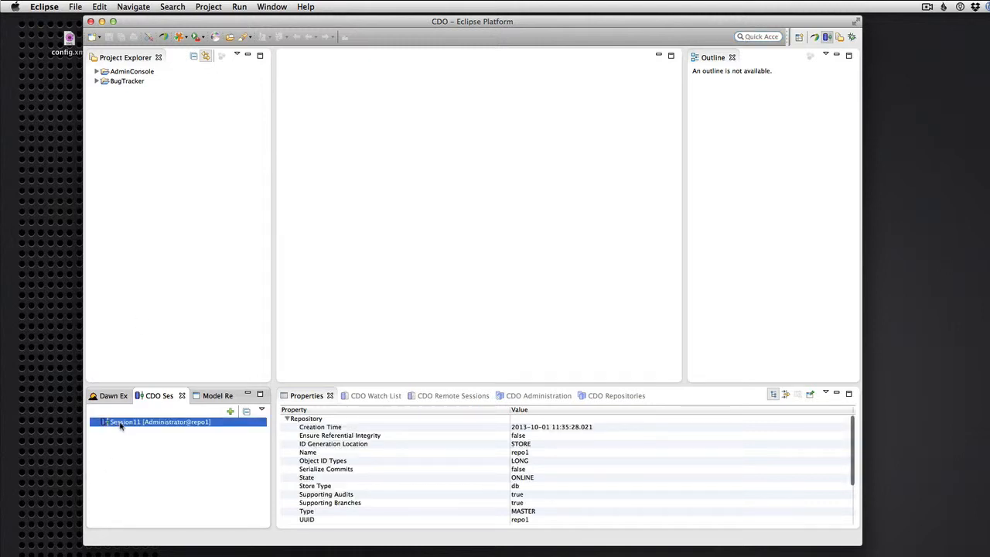
right_click(120, 426)
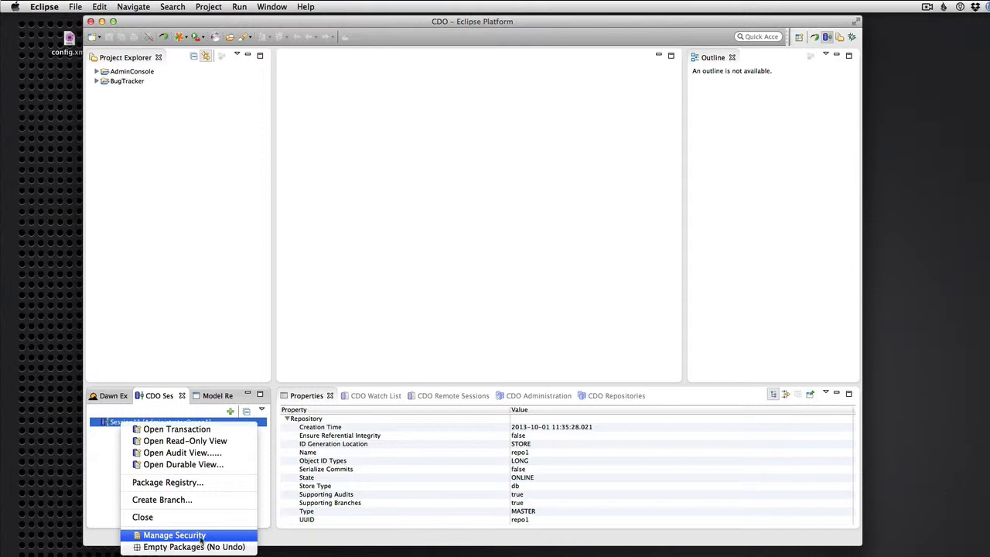
click(174, 535)
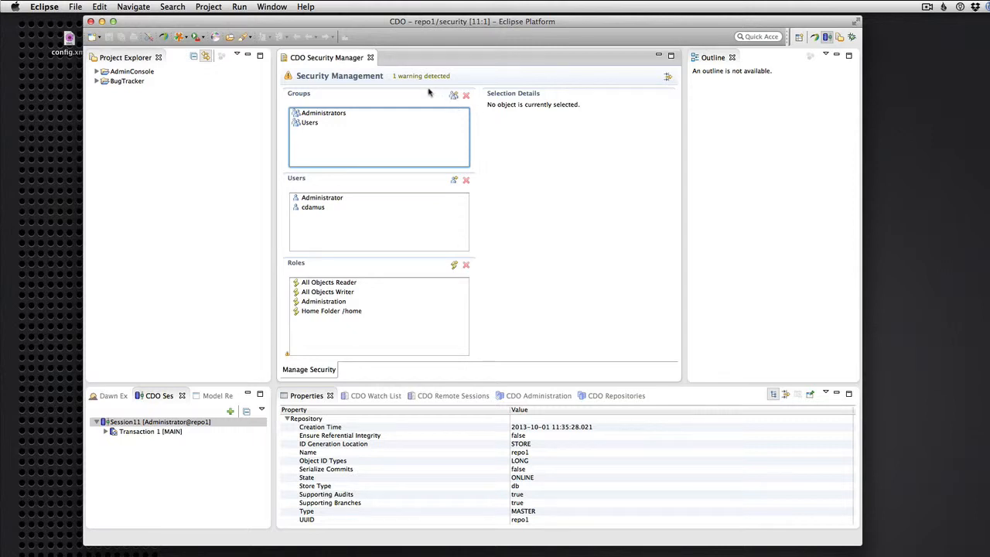
mouse_move(421, 79)
click(325, 303)
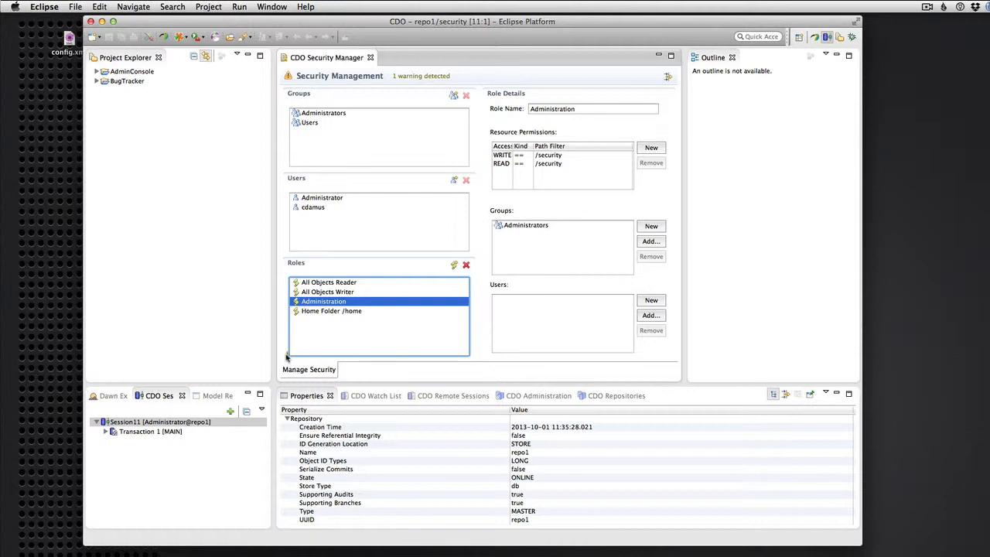
mouse_move(287, 357)
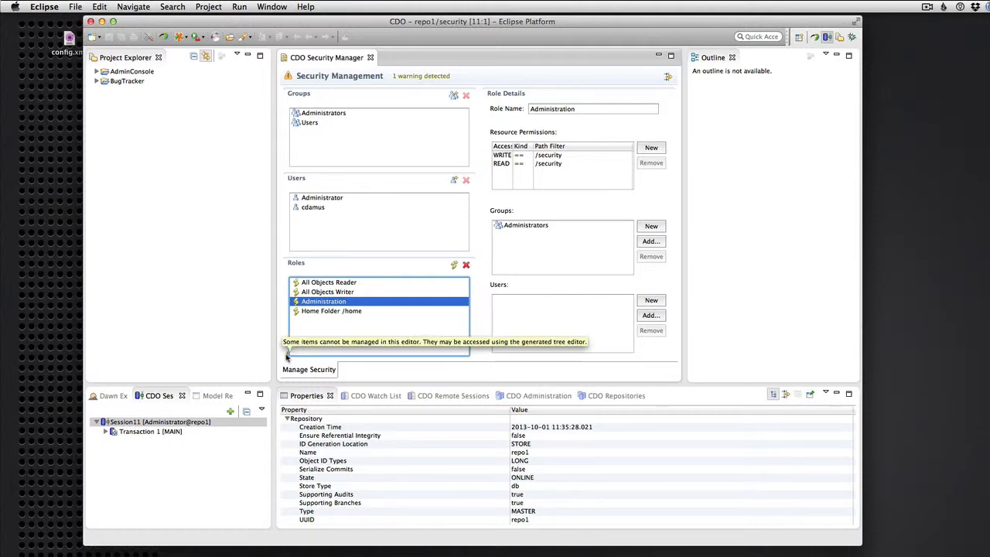
- Open the realm in the advanced editor and expand Roles to view All Objects Writer
click(670, 79)
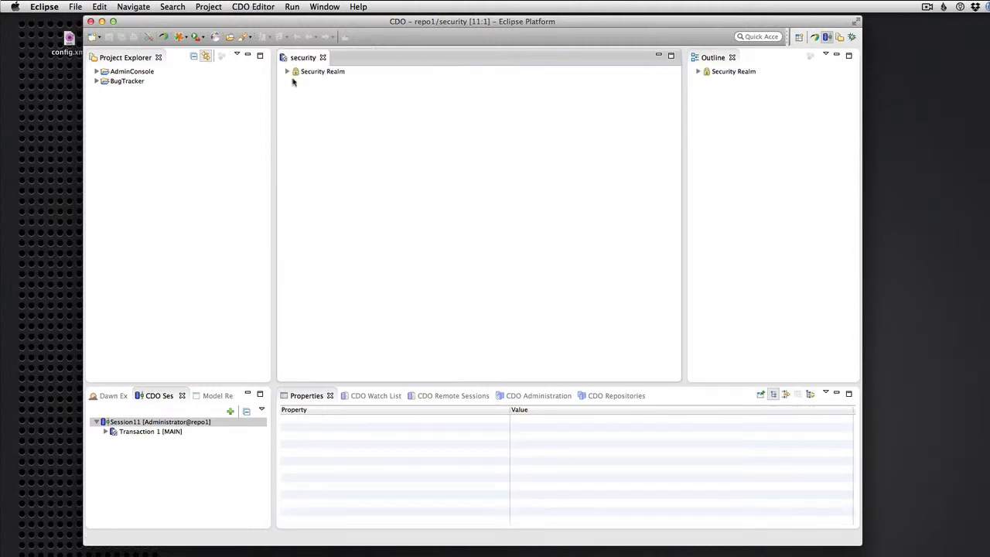
click(285, 72)
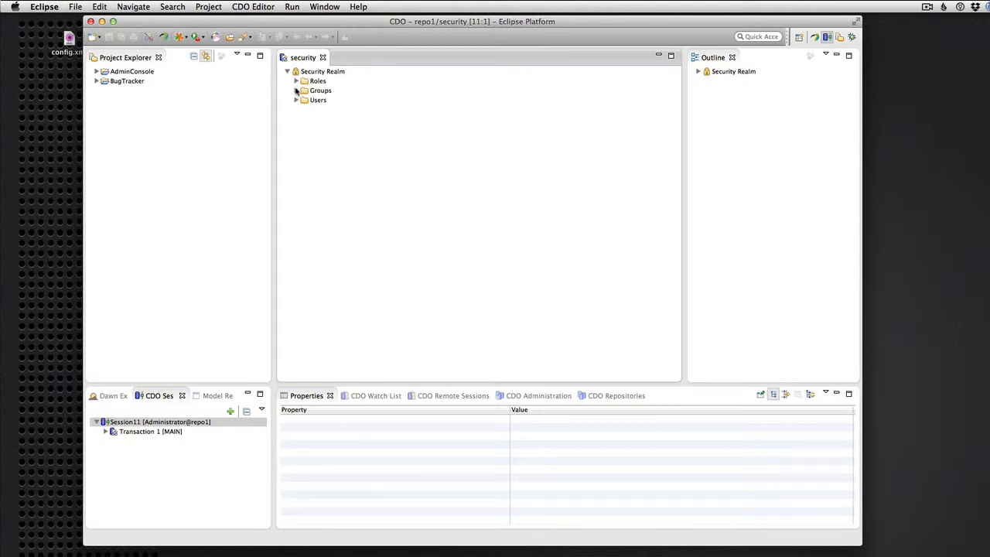
click(296, 82)
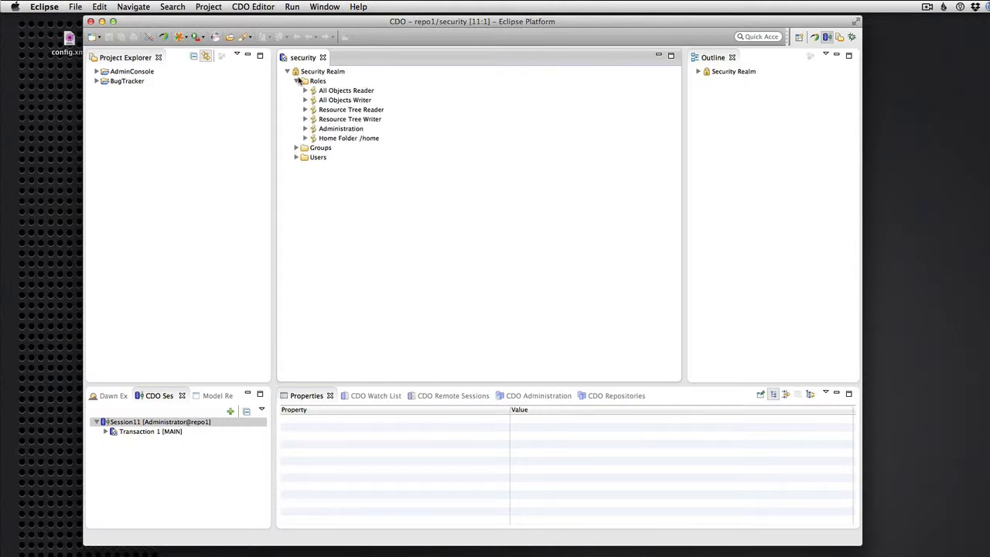
click(340, 102)
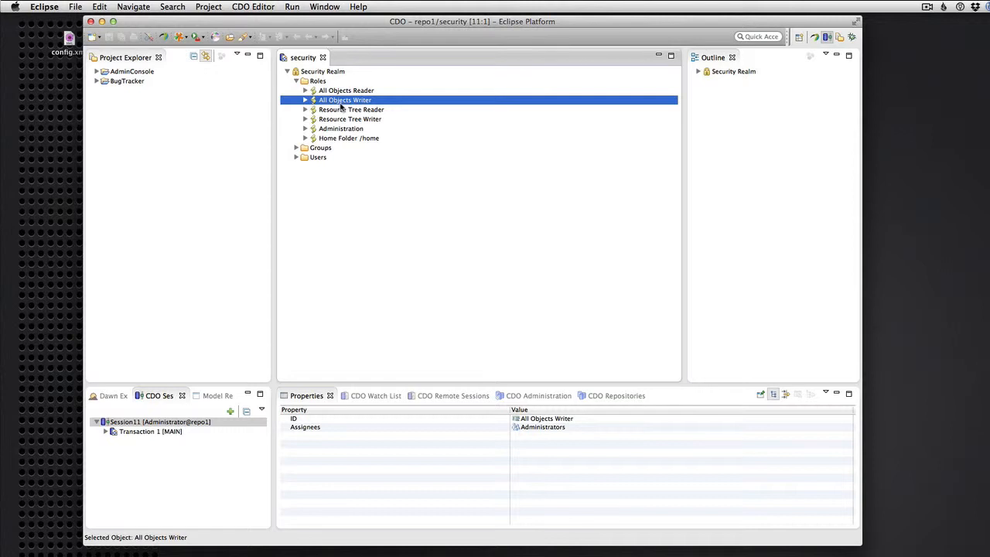
- Inspect Resource Tree Reader's READ filter (package == eresource), then close the advanced editor
key(Down)
key(Right)
key(Down)
key(Right)
key(Down)
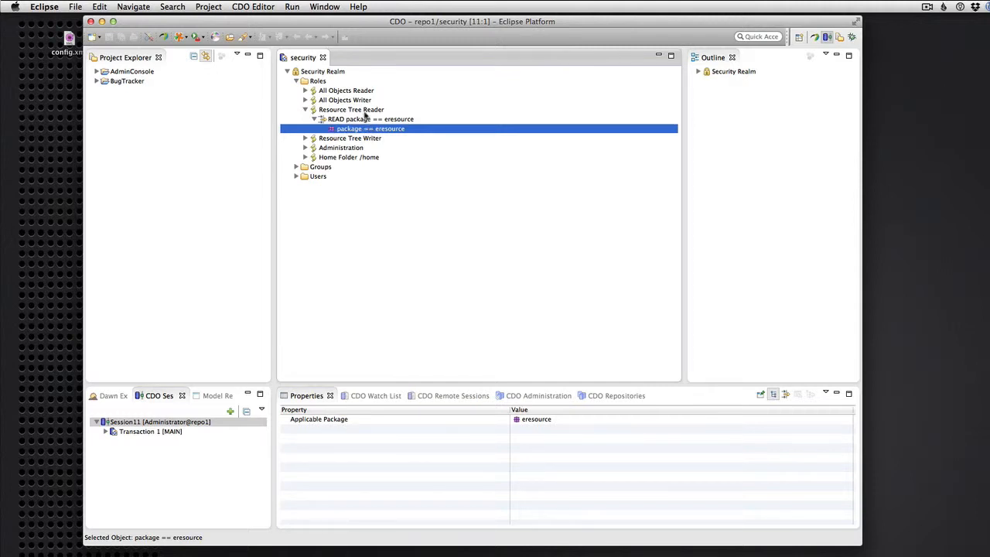
click(322, 58)
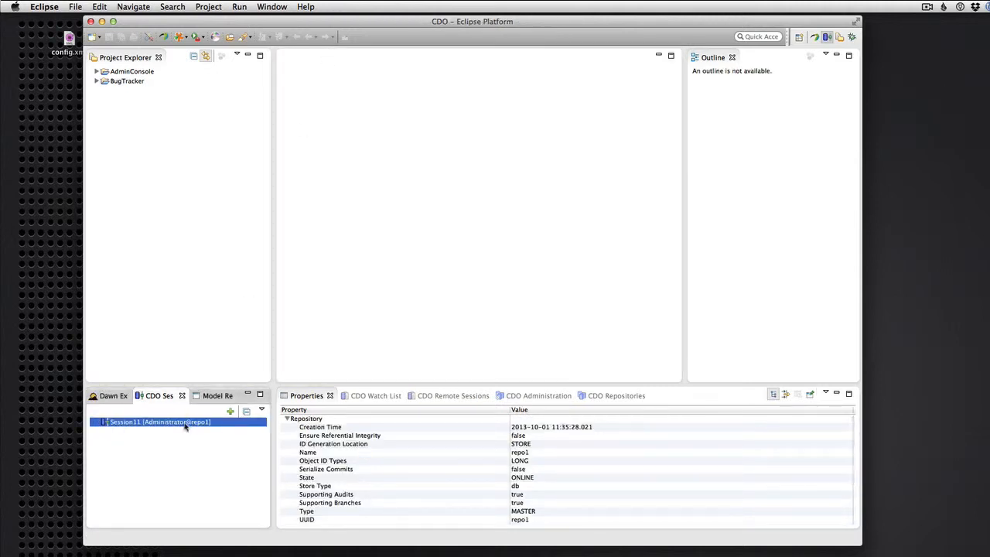
- Reopen Manage Security for repo1 and view the second user's groups and Home Folder /home role
right_click(188, 423)
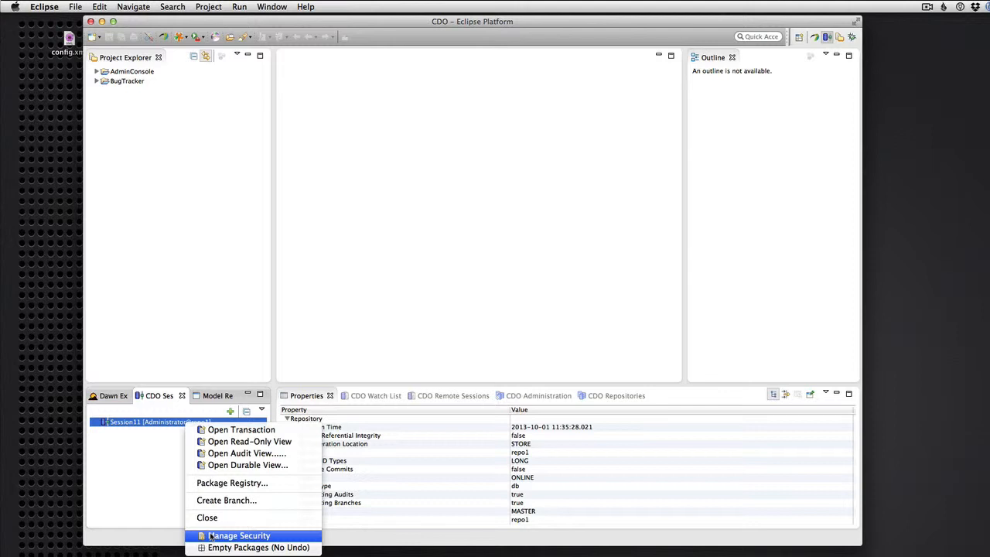
click(232, 535)
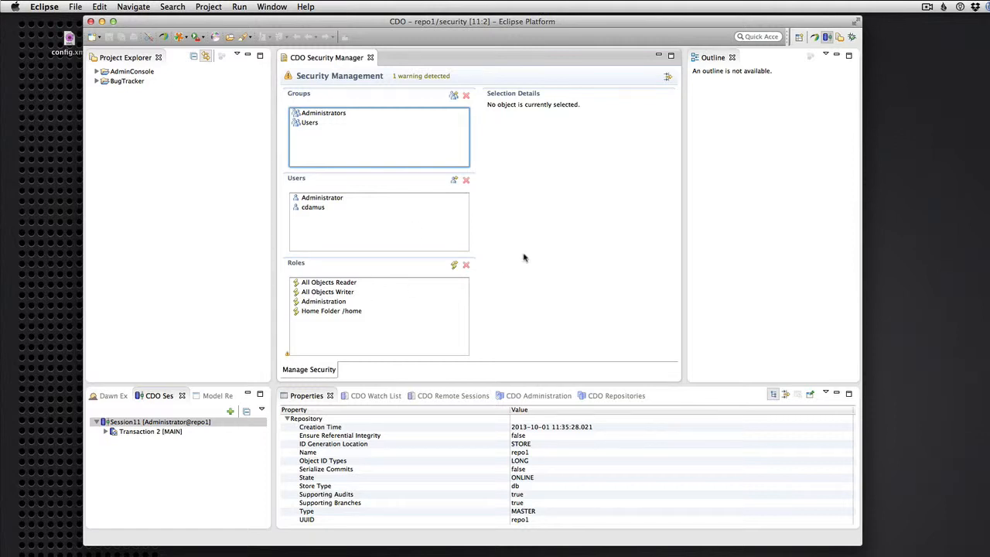
click(311, 210)
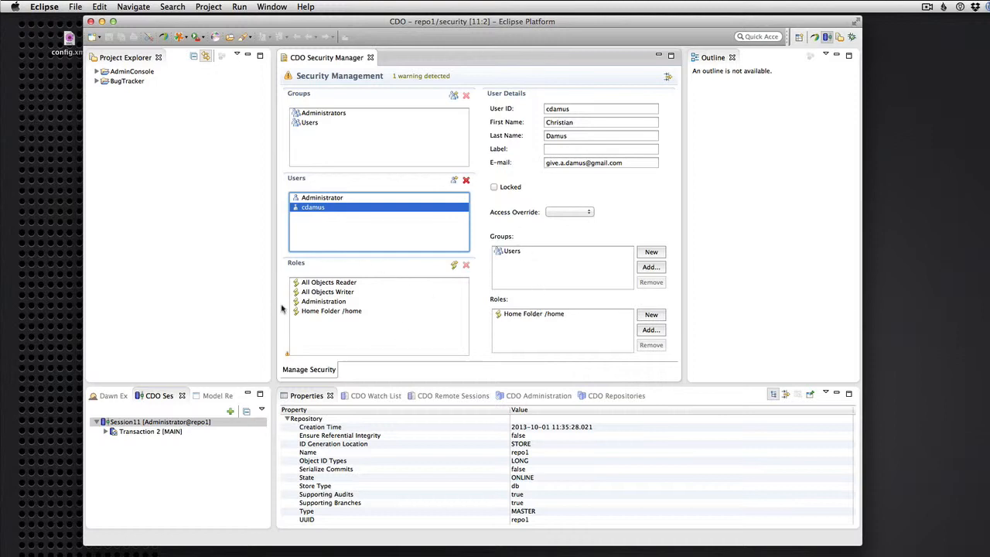
- Give the second user the Administration role, then add and remove them from Administrators
drag(324, 307, 333, 213)
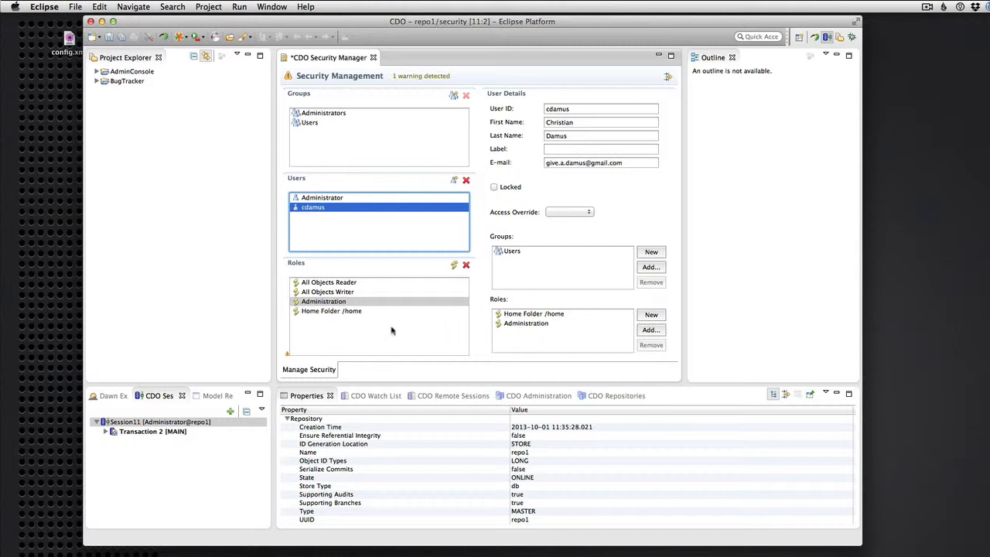
click(323, 114)
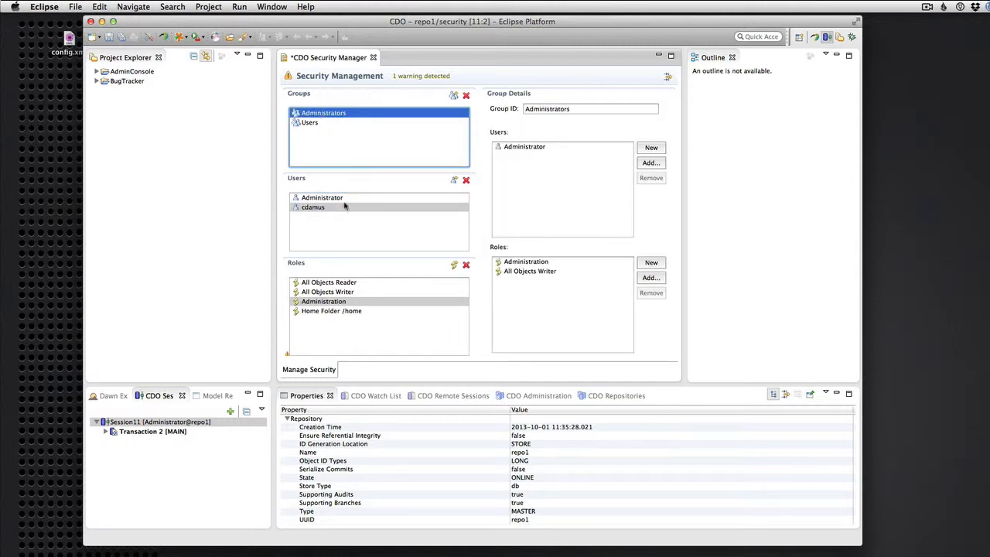
drag(309, 210, 557, 173)
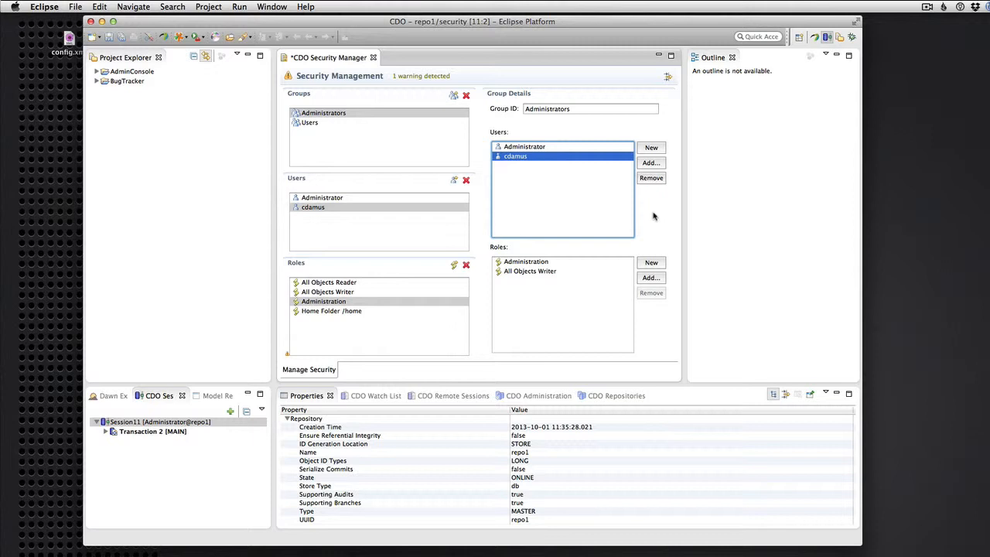
key(Delete)
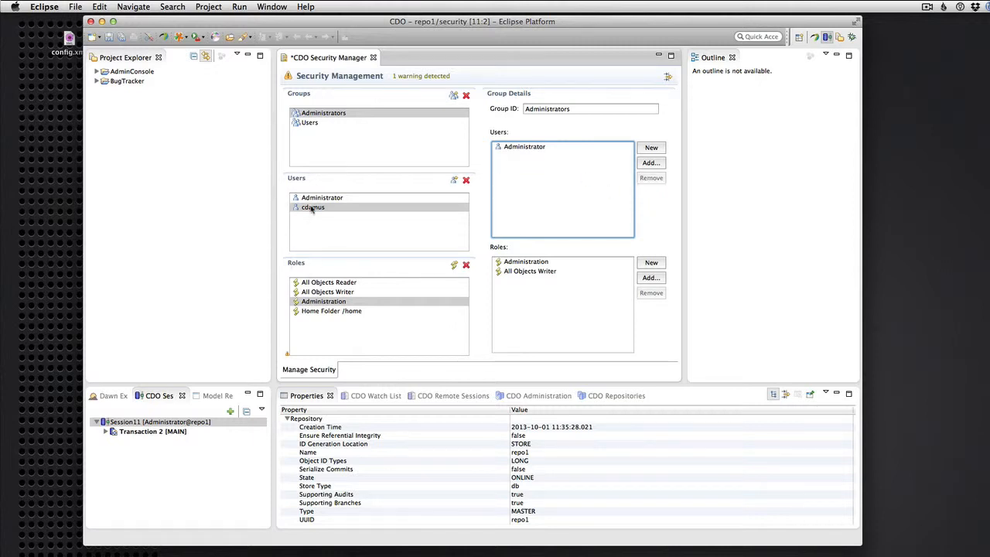
- Create a new user with its User ID and make it a member of the Users group
click(311, 209)
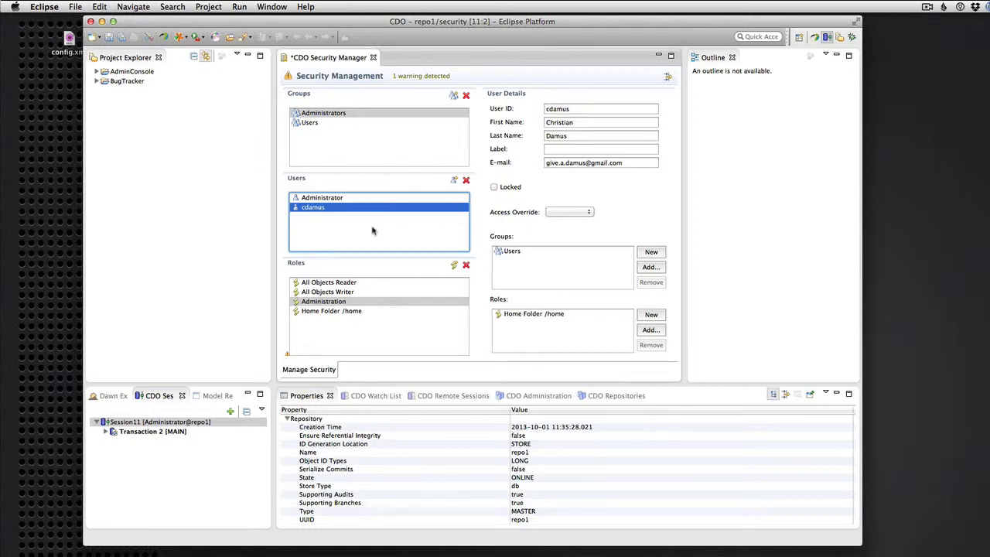
click(454, 183)
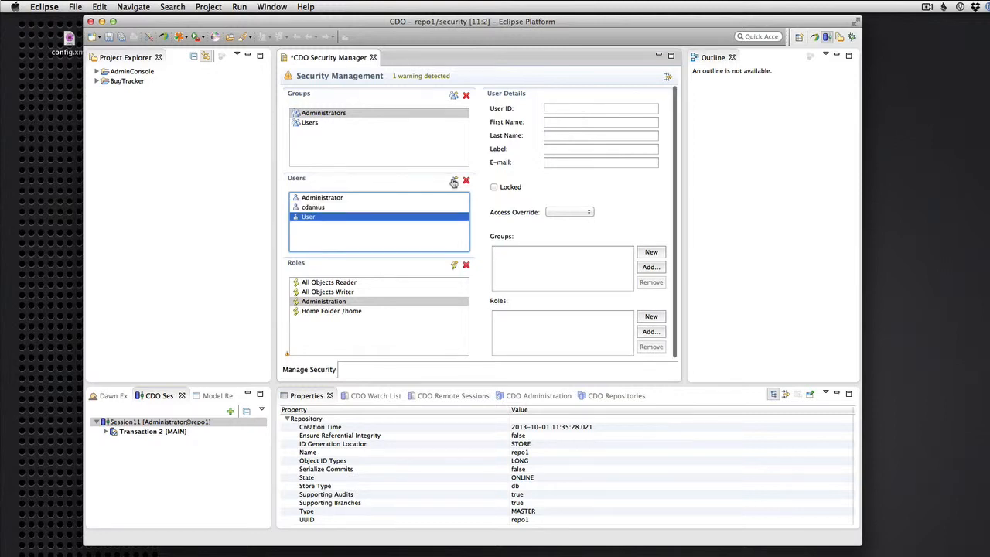
click(569, 108)
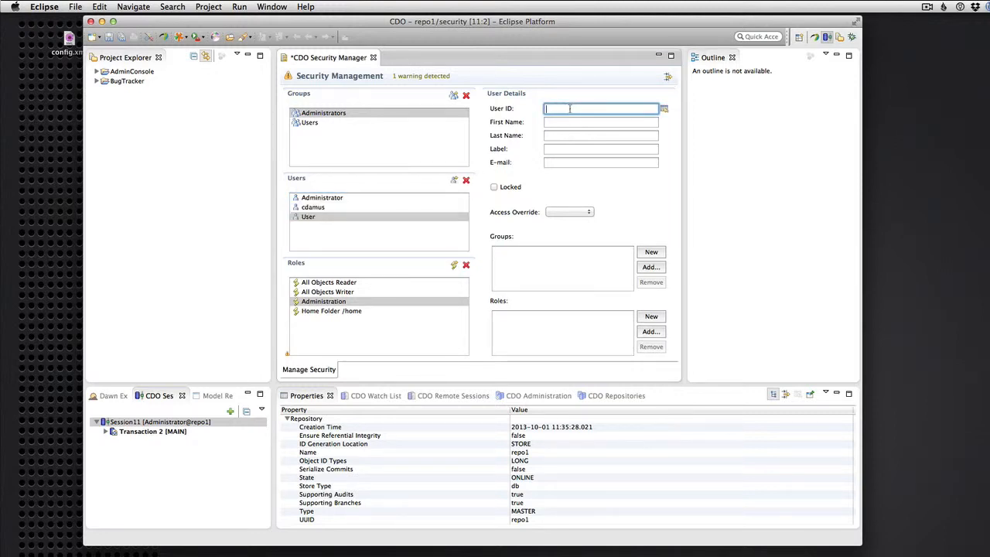
text(Joe)
key(Return)
drag(309, 220, 319, 123)
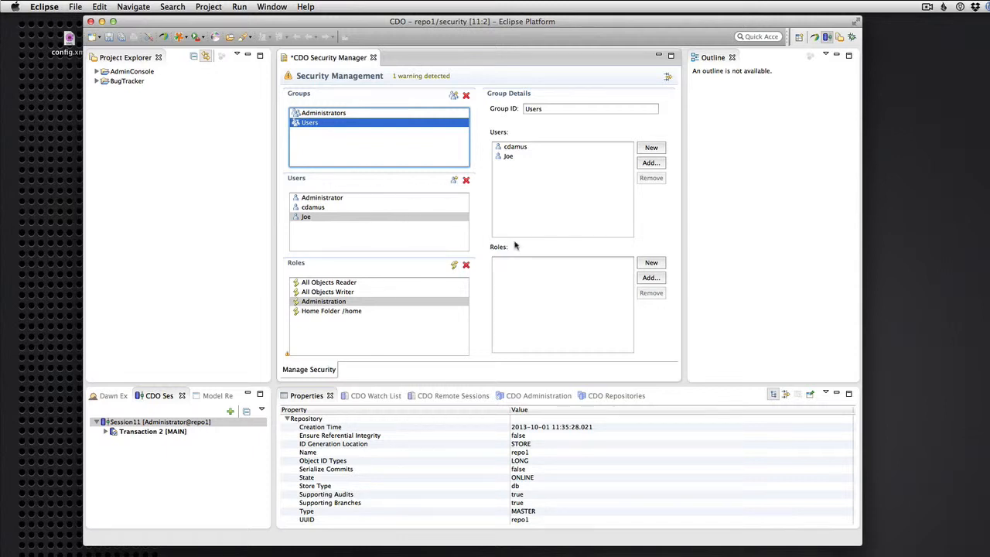
click(328, 219)
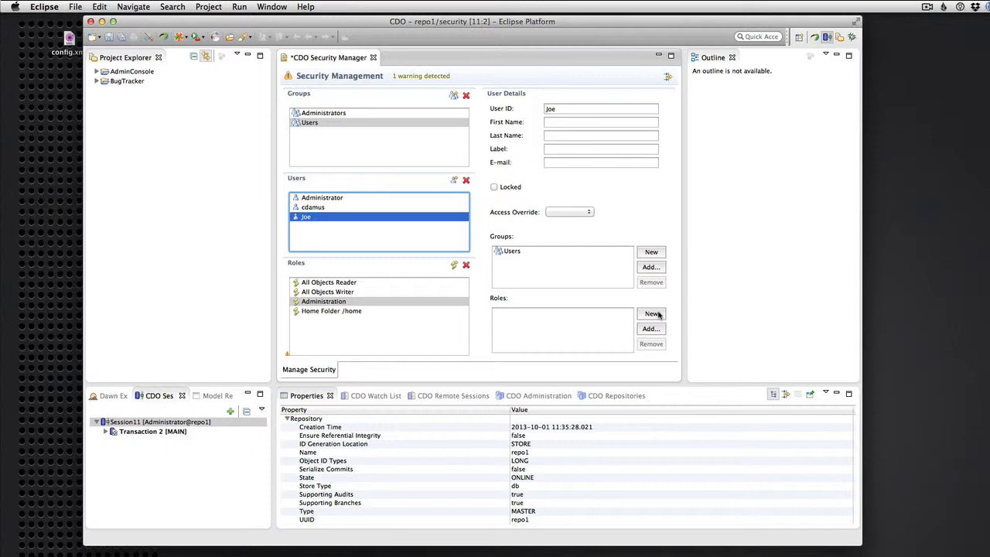
- Create a new role for the user and name it Bug Tracker Modeling
click(652, 313)
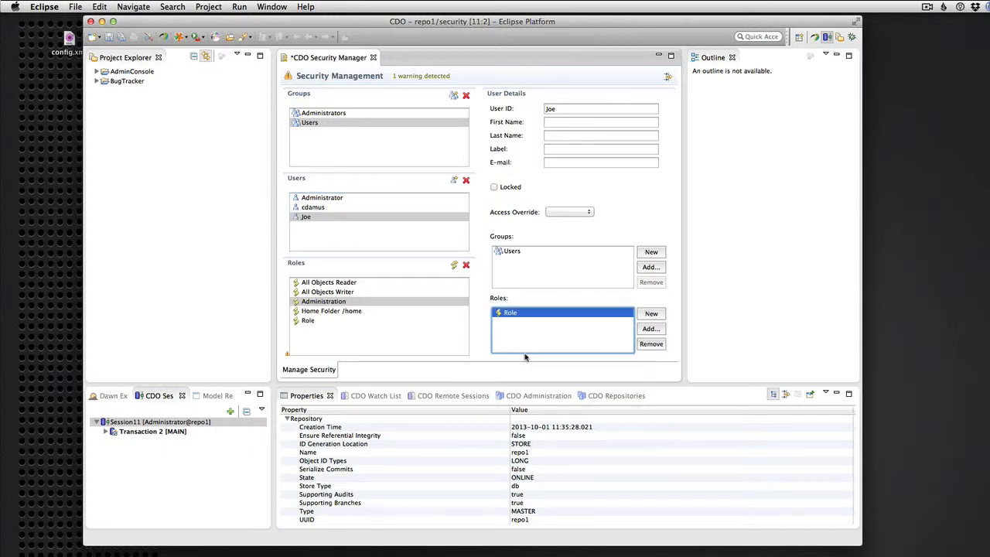
click(323, 323)
click(553, 109)
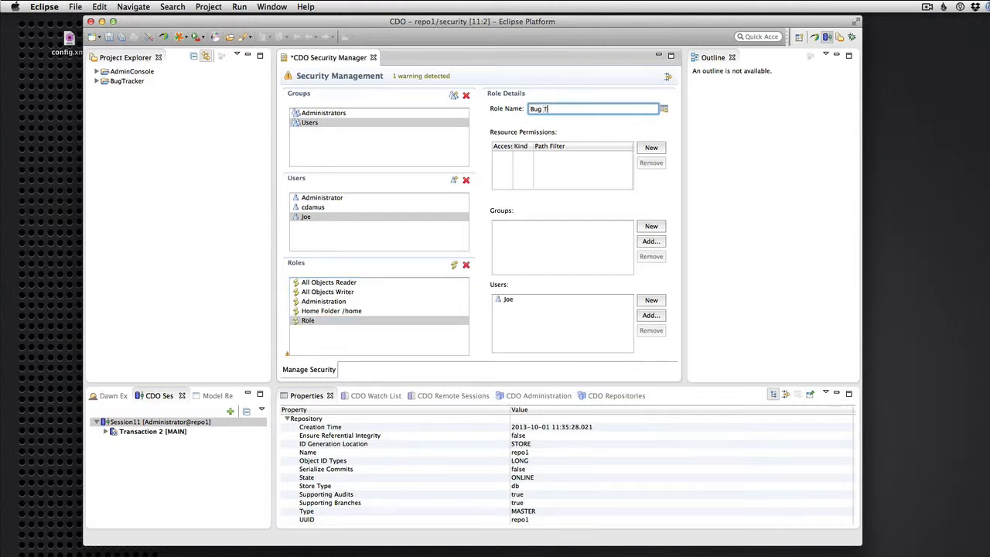
text(racker Modeling)
key(Return)
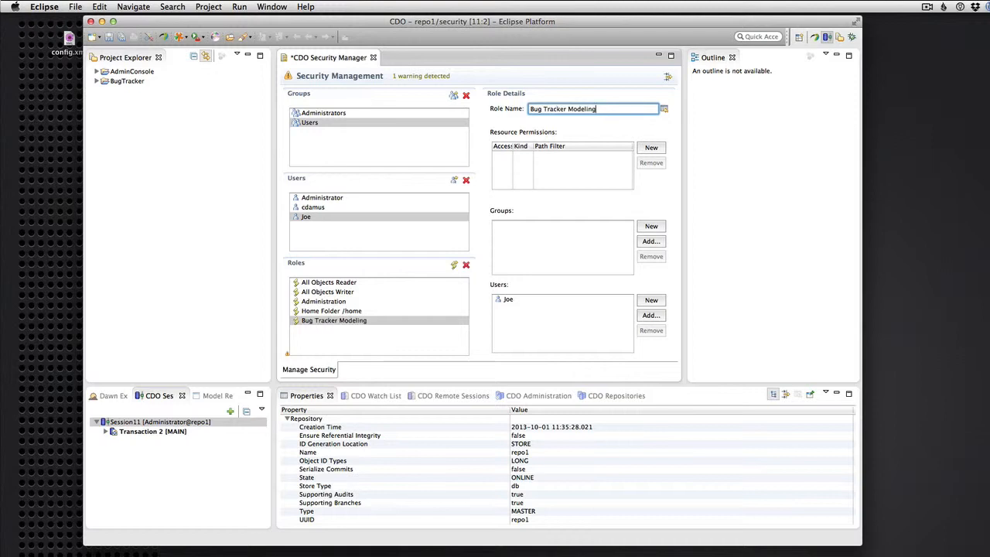
- Add a WRITE resource permission with pattern kind >= and browse for its path filter
click(650, 150)
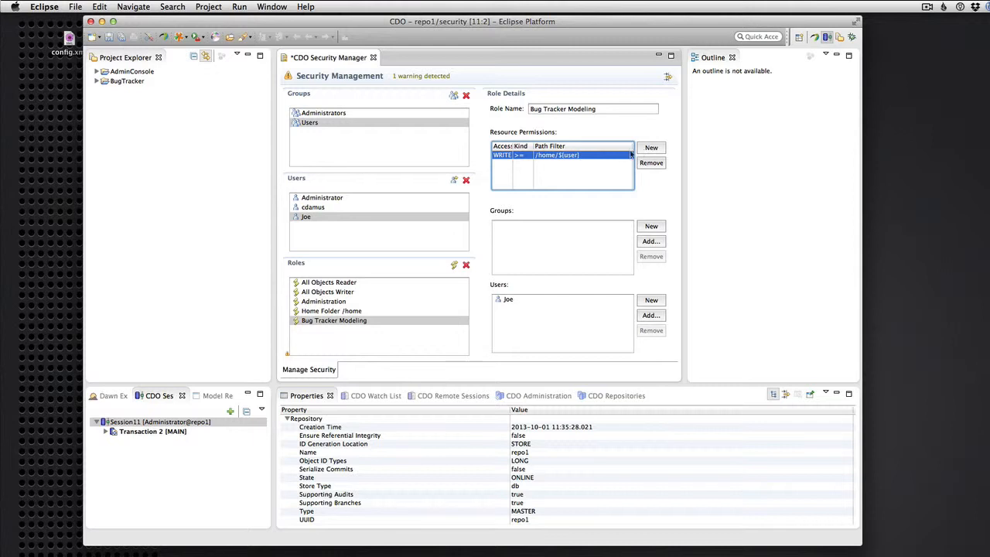
click(522, 155)
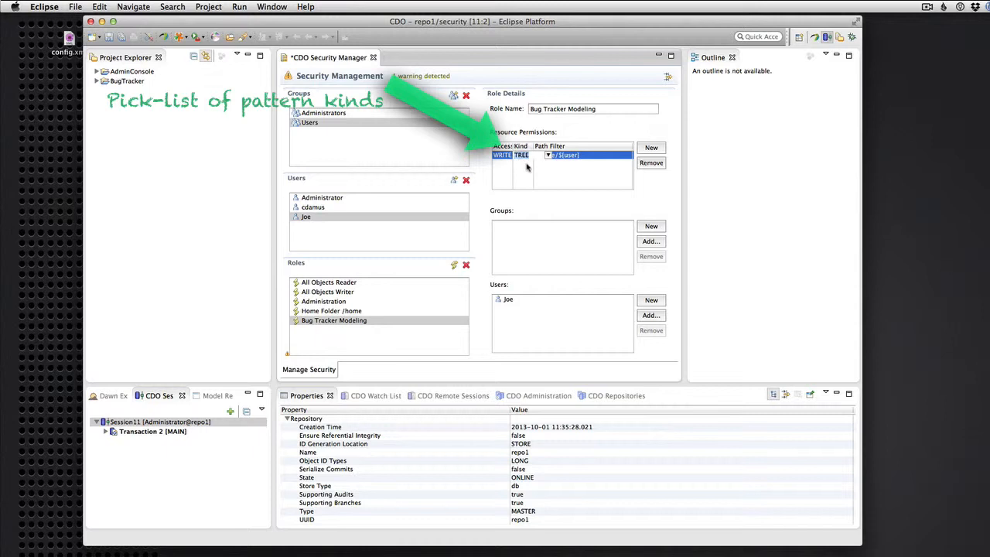
click(535, 178)
click(577, 155)
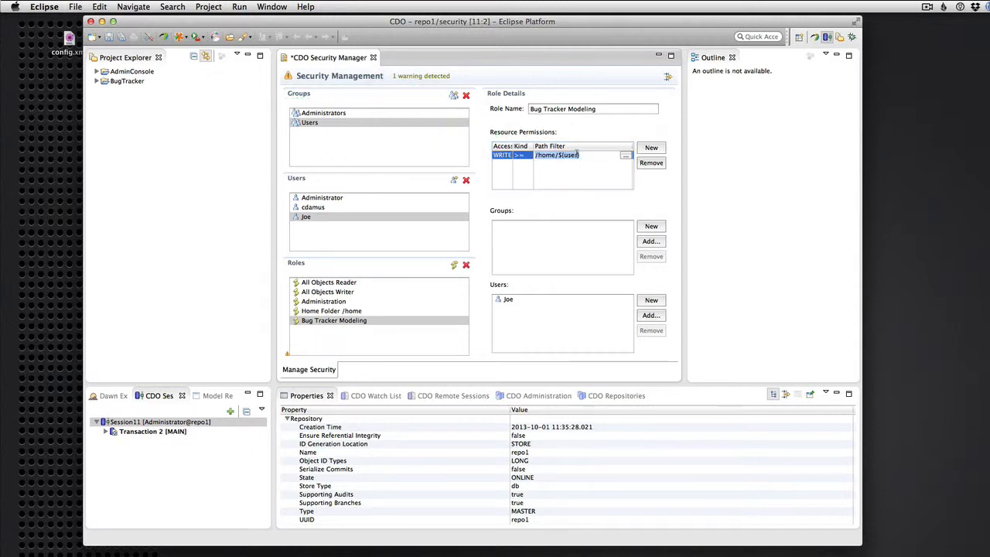
click(625, 157)
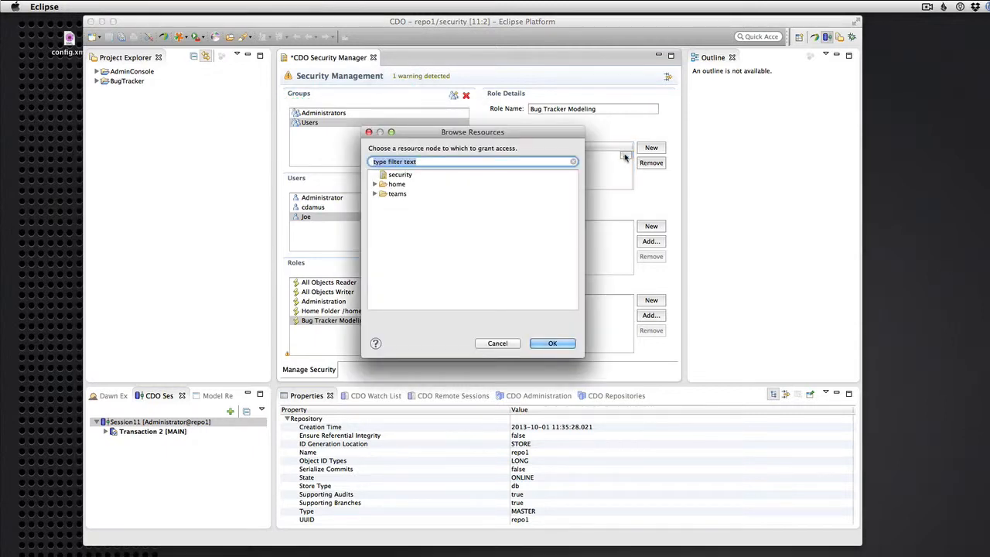
- Pick /teams/BugTracker in the resource browser as the permission path
click(375, 194)
click(403, 203)
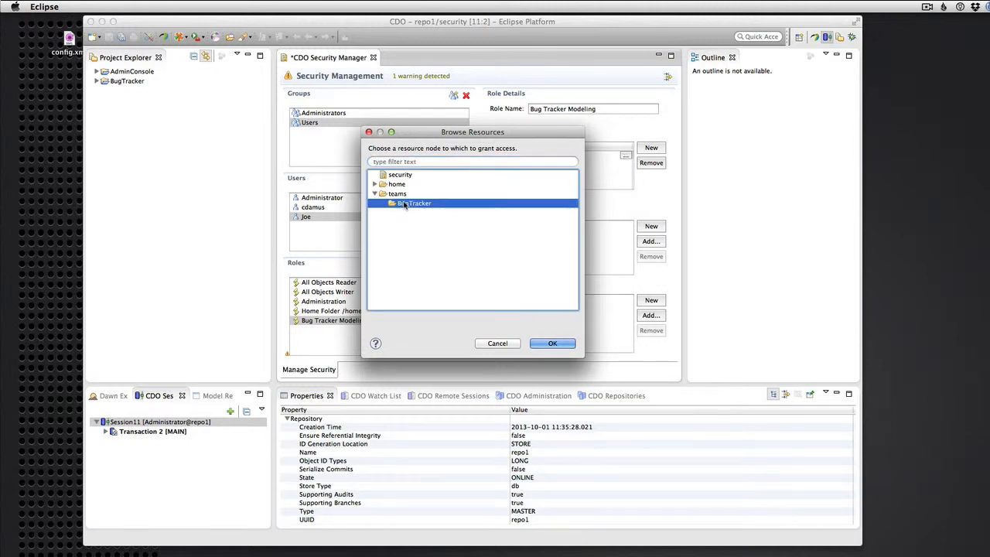
click(552, 344)
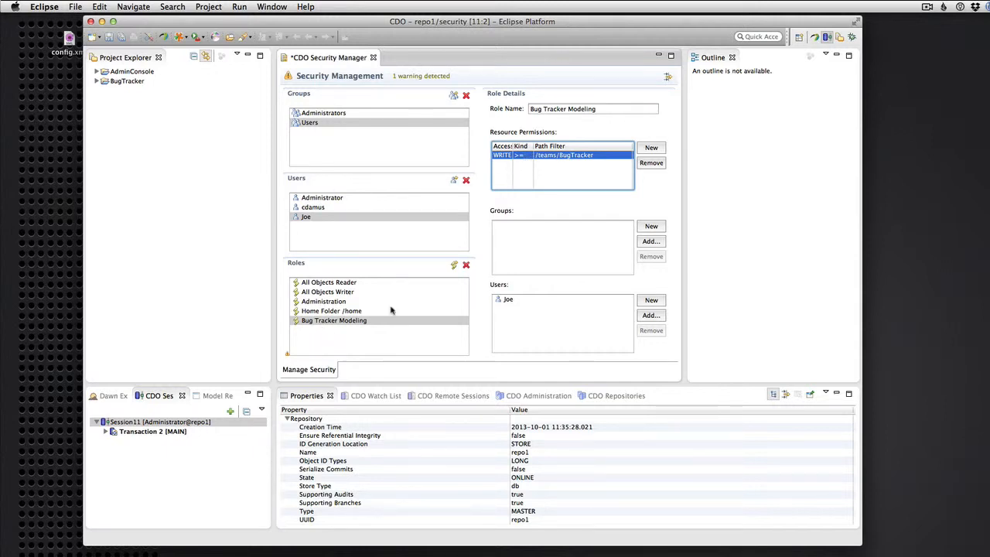
- Drag the Bug Tracker Modeling role onto the second user to assign it
click(333, 313)
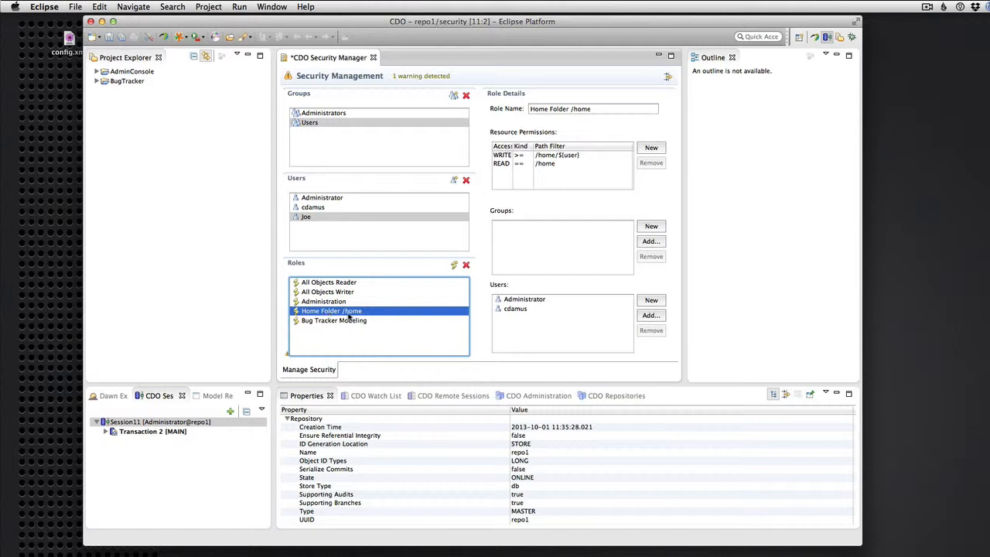
click(340, 321)
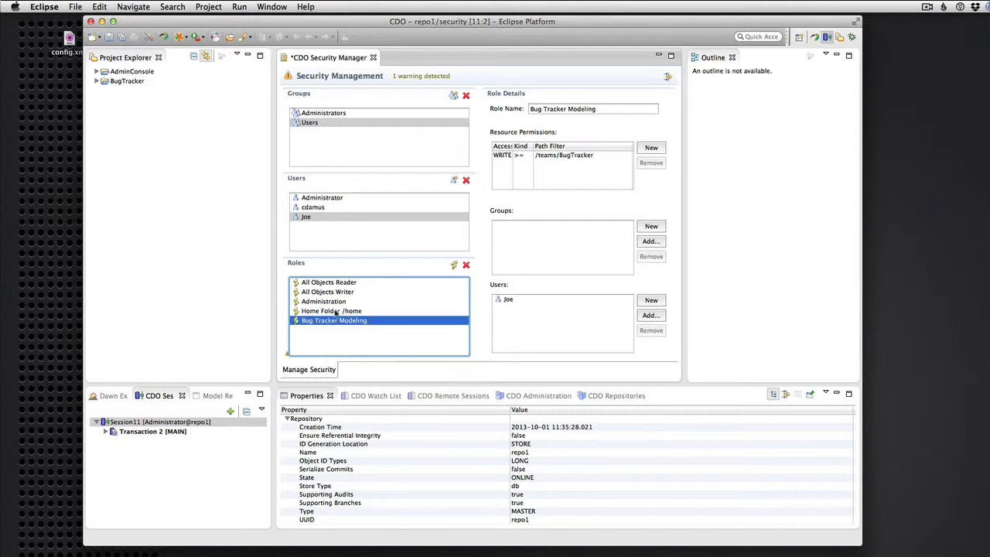
drag(337, 317, 324, 211)
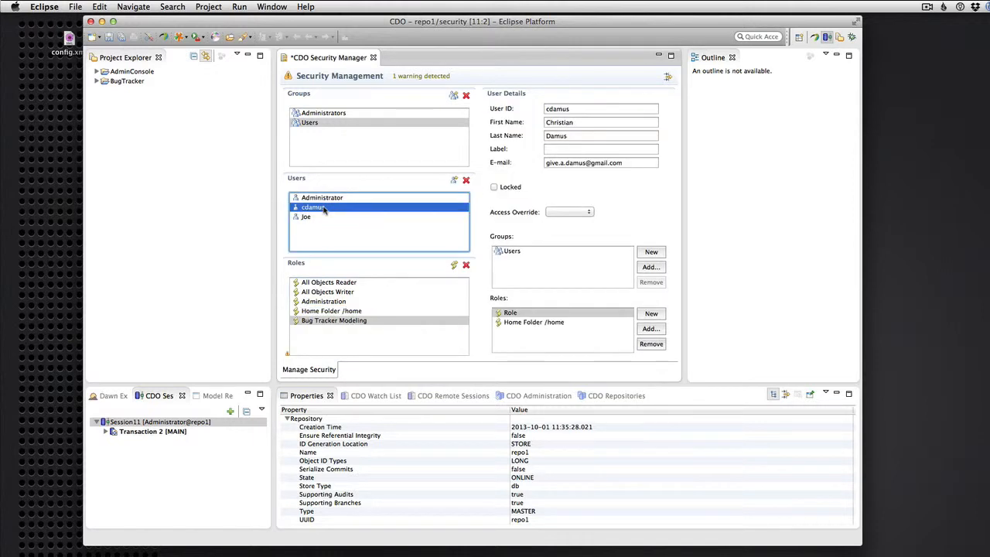
click(360, 321)
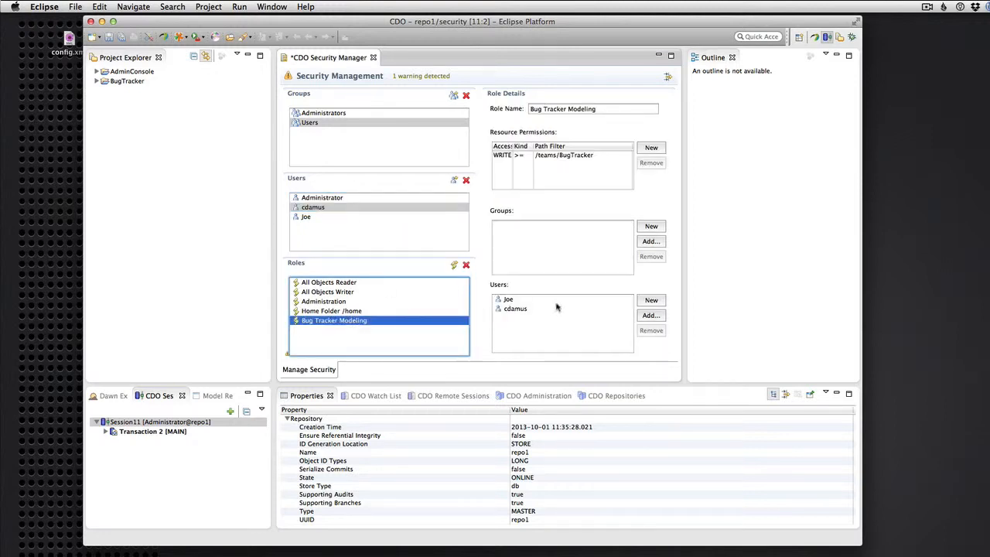
- Check both users' details to confirm each holds Bug Tracker Modeling
click(329, 208)
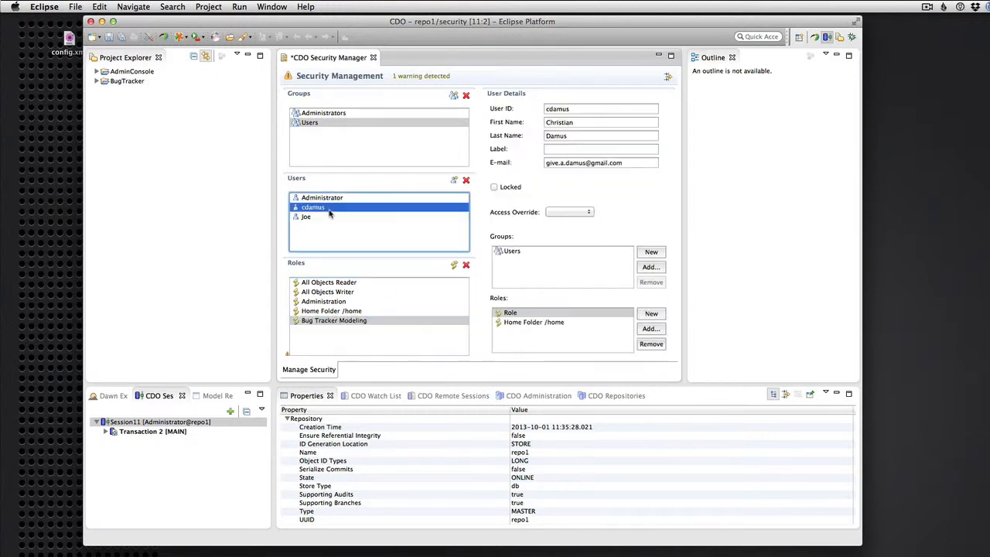
click(515, 314)
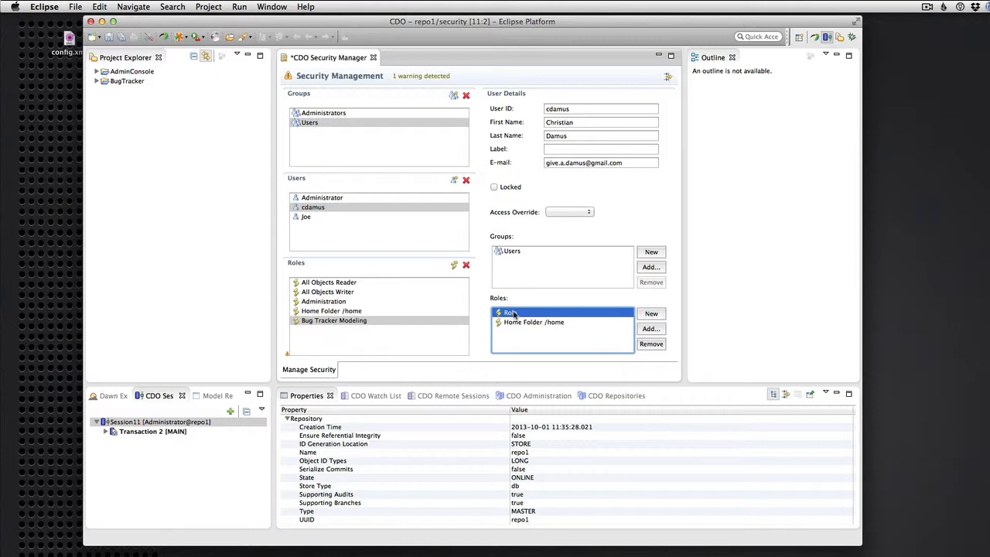
click(342, 321)
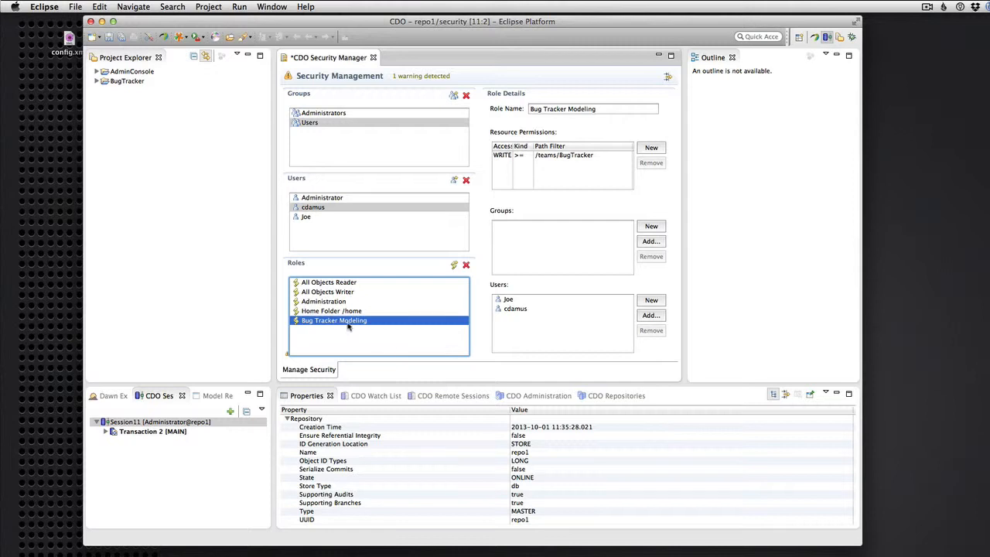
click(314, 219)
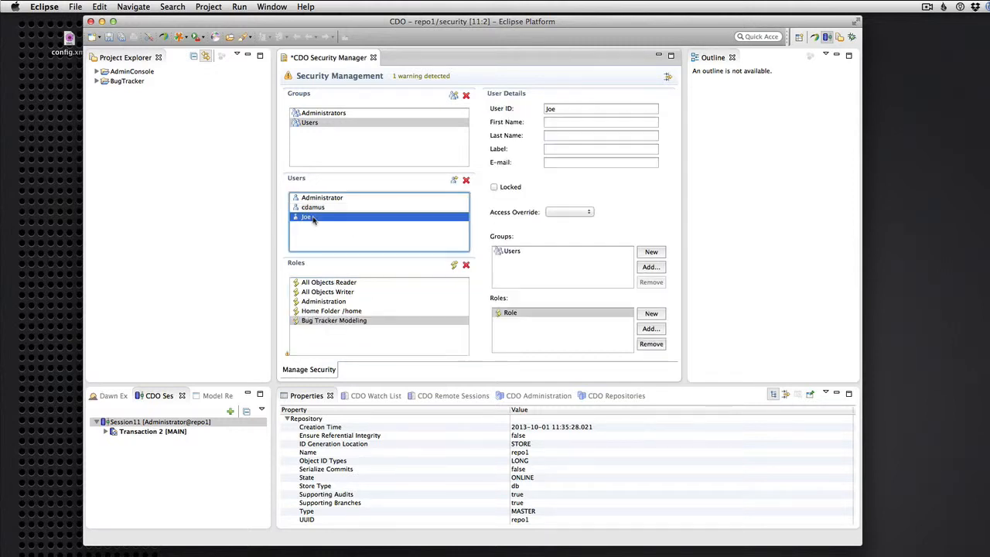
click(507, 311)
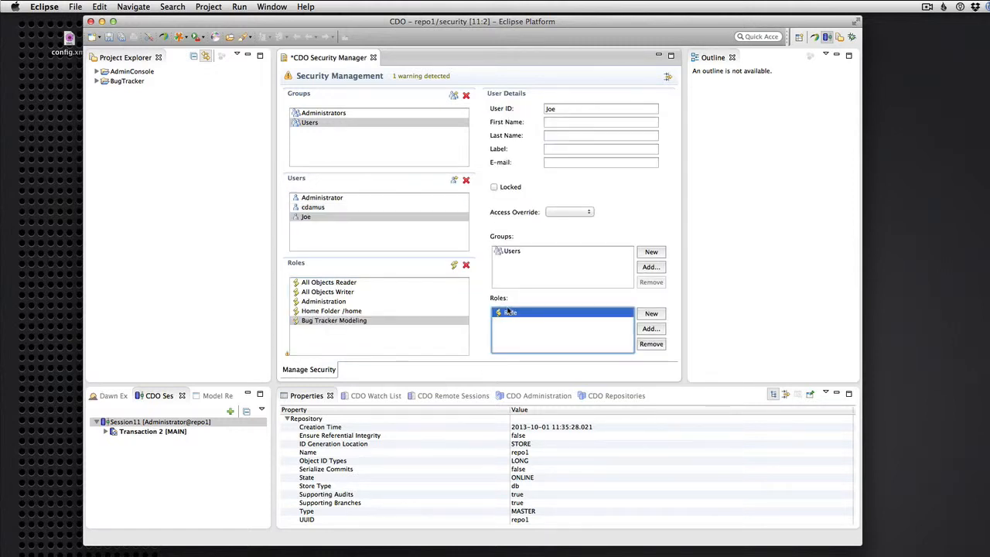
click(317, 321)
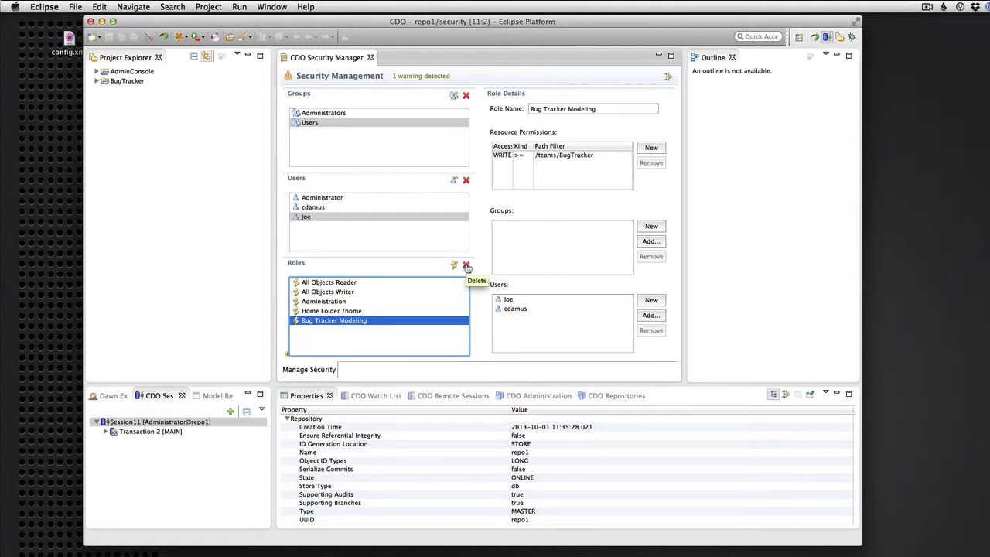
- Delete the Bug Tracker Modeling role and the newly created user, then save with Cmd+S
click(466, 266)
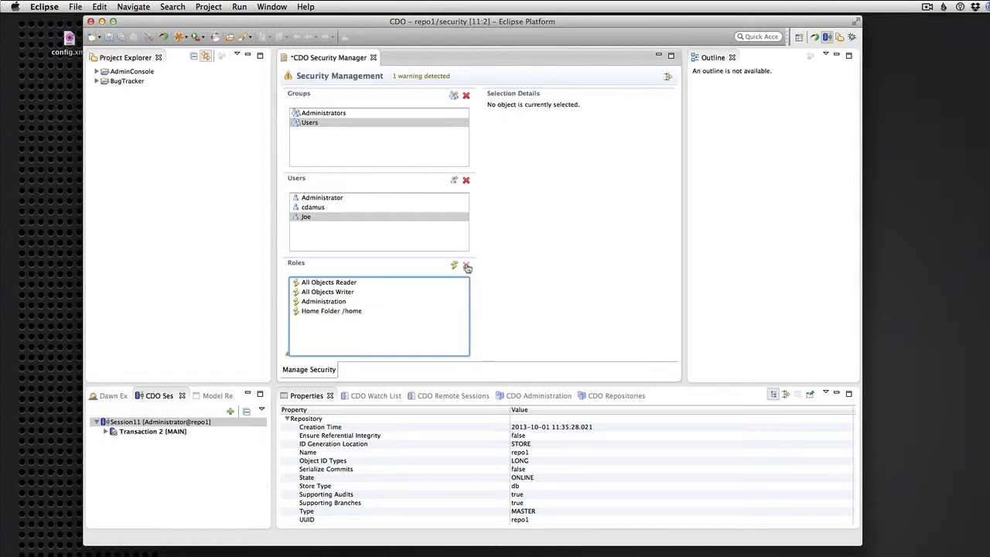
click(307, 217)
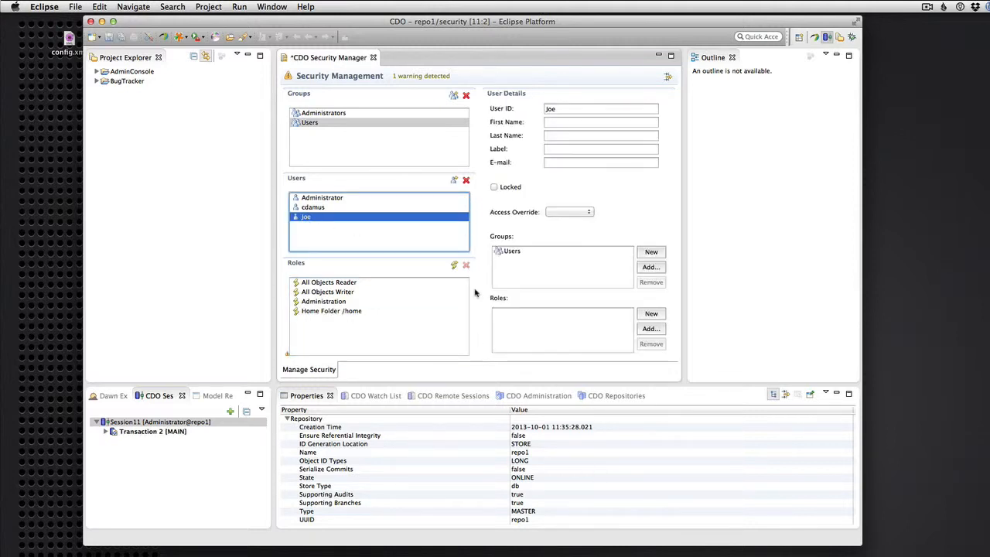
click(348, 207)
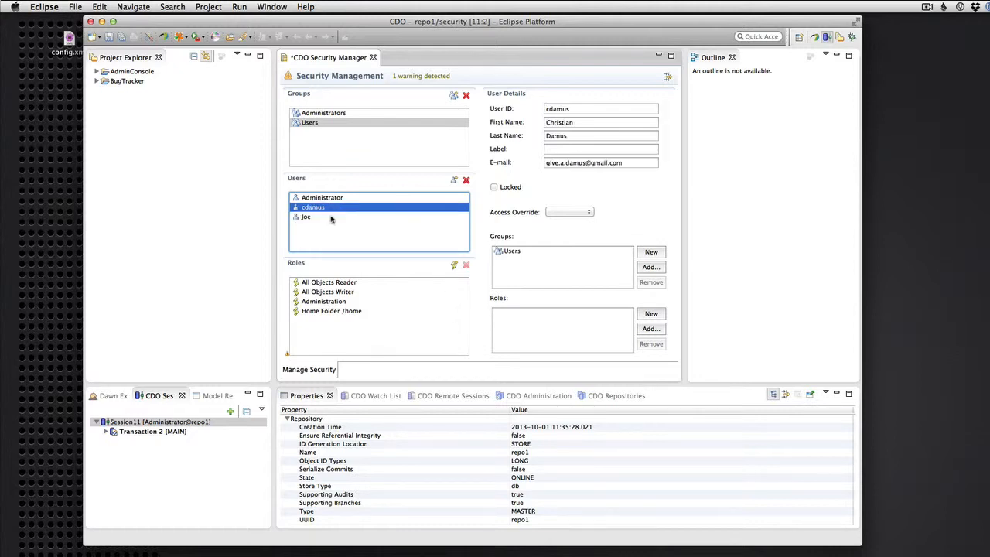
click(316, 217)
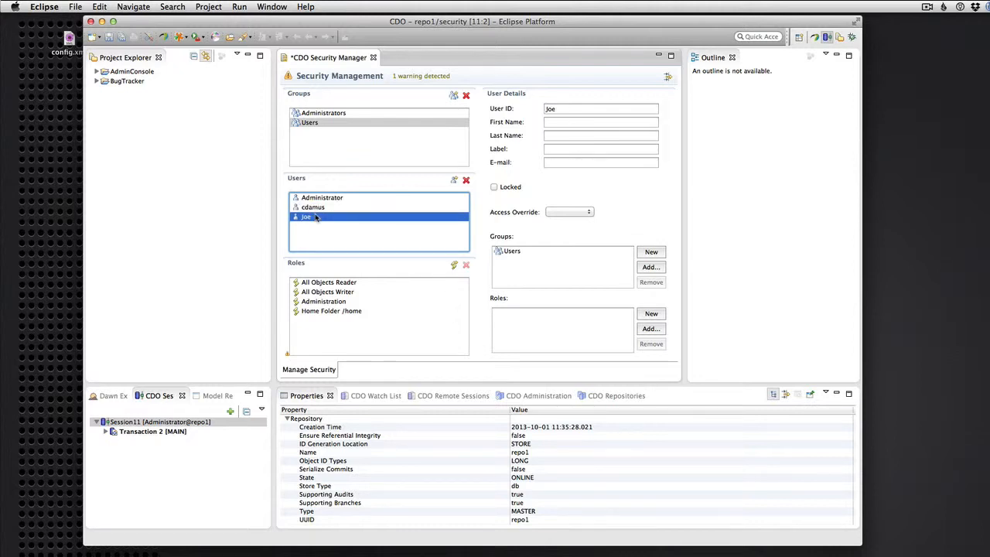
click(467, 180)
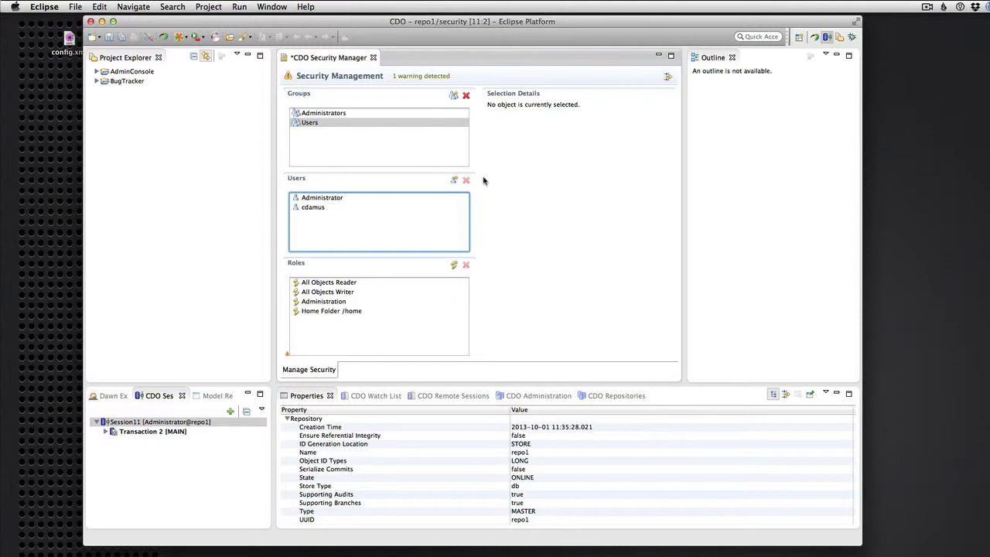
key(super+s)
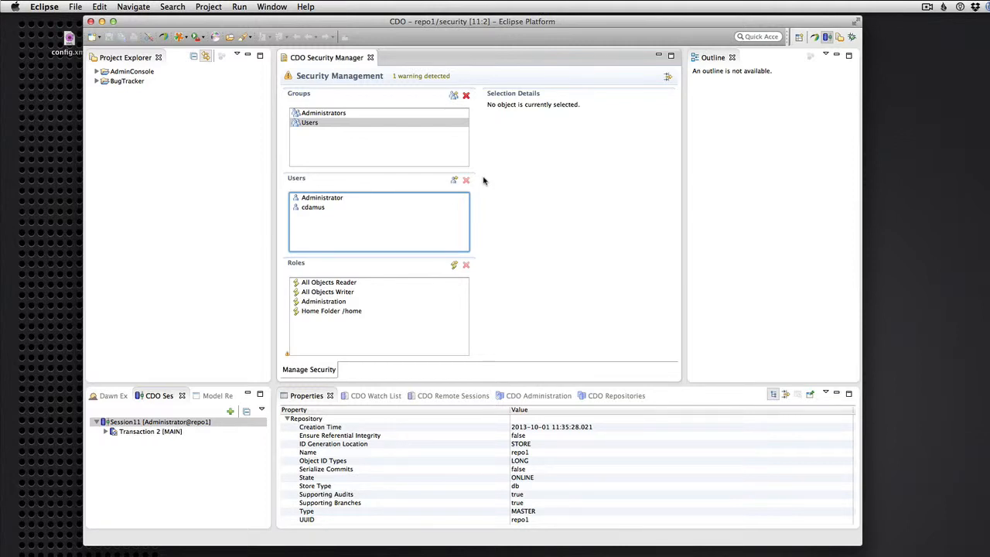